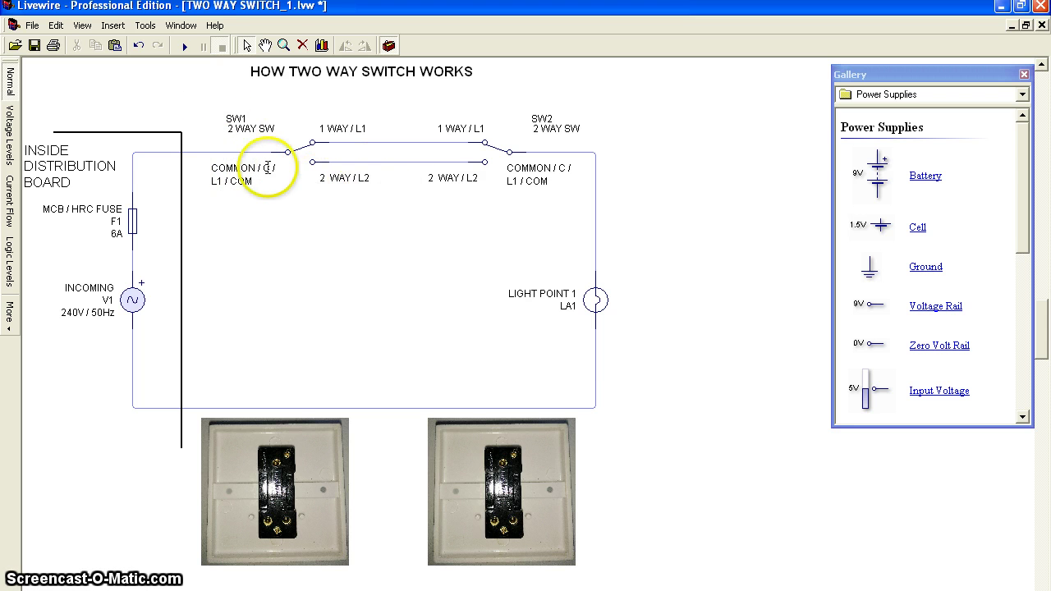
Step: Start the simulation so light point LA1 glows with SW1 and SW2 on 1 WAY / L1
left_click(184, 45)
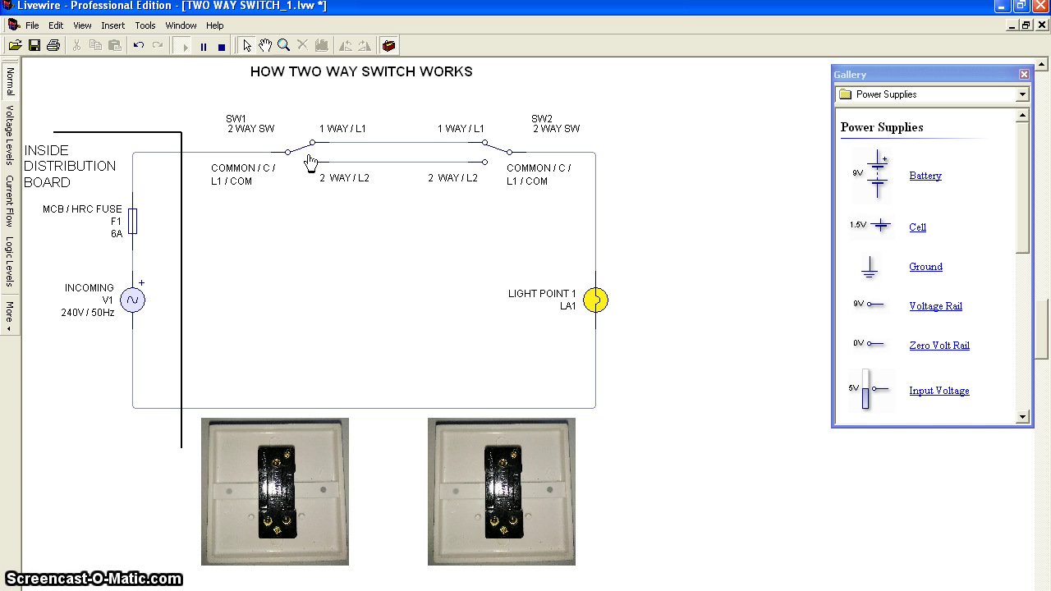
Step: Flip SW1 and SW2 alternately, turning LA1 off and on until it glows again
left_click(309, 158)
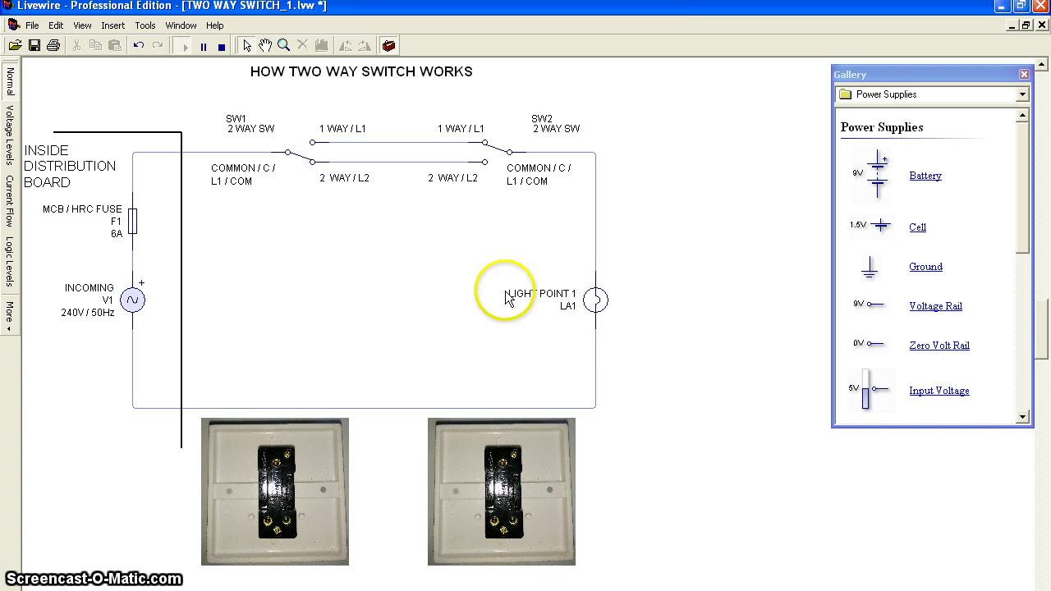
left_click(486, 163)
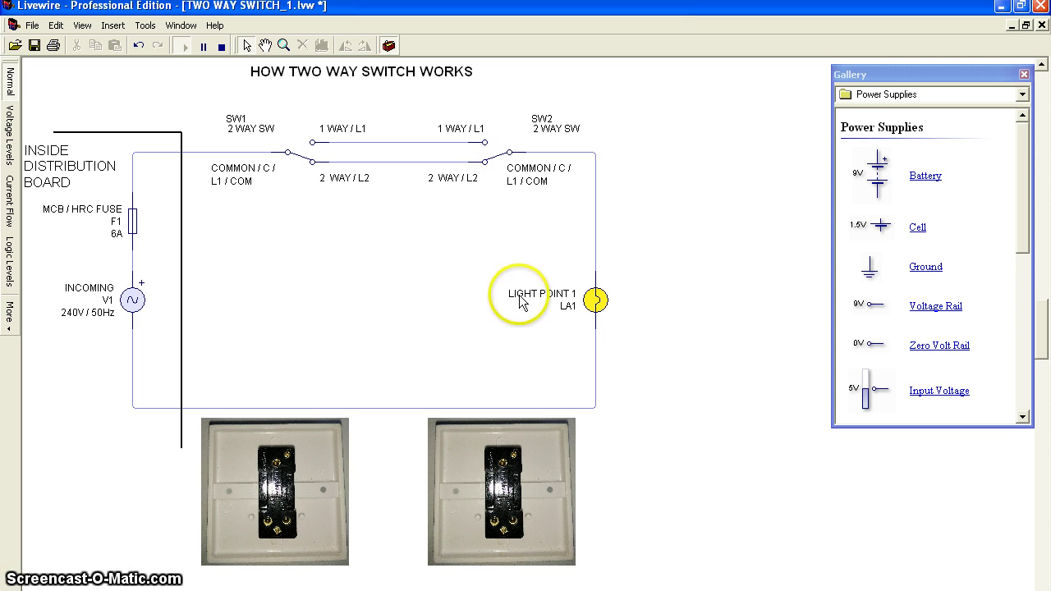
left_click(312, 167)
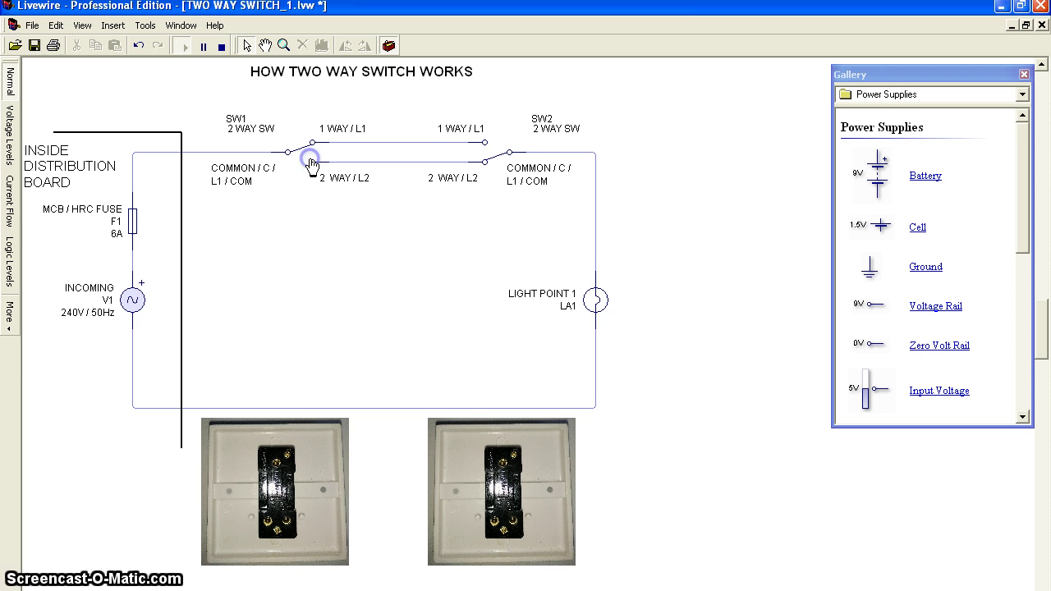
left_click(487, 161)
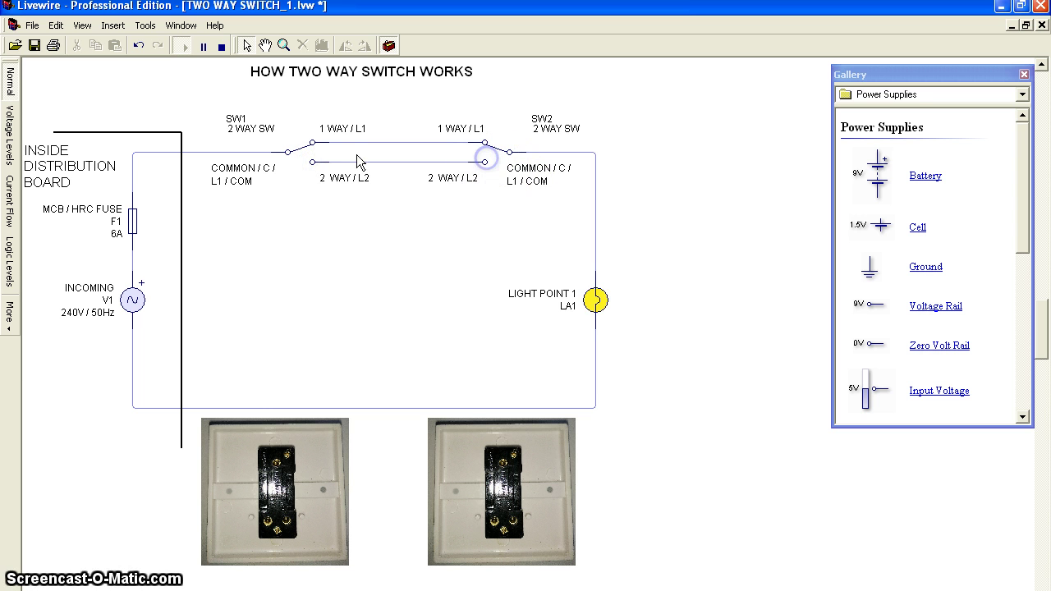
left_click(312, 166)
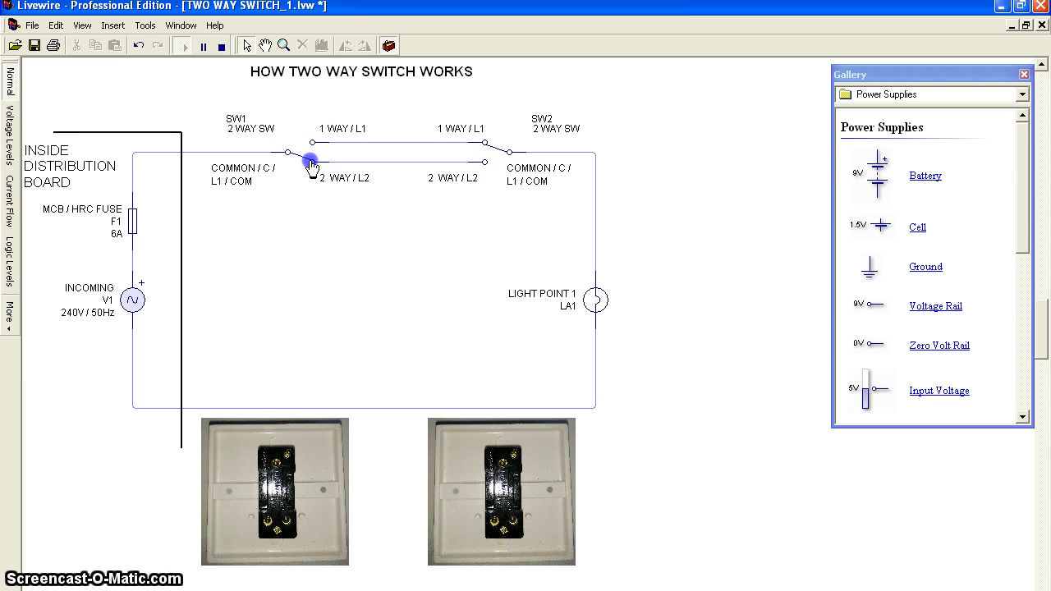
left_click(476, 162)
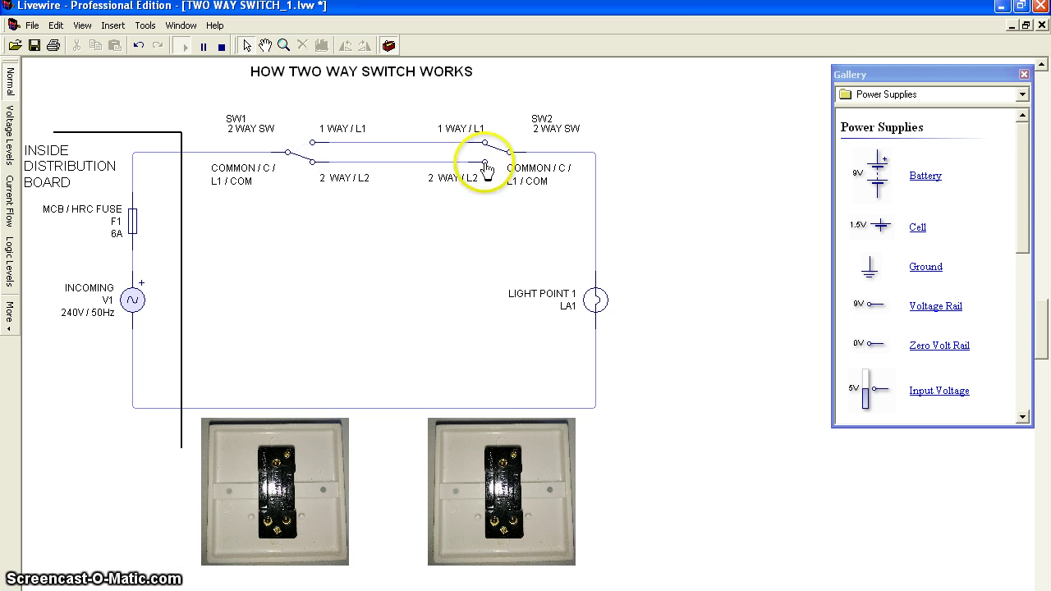
left_click(240, 301)
left_click(308, 171)
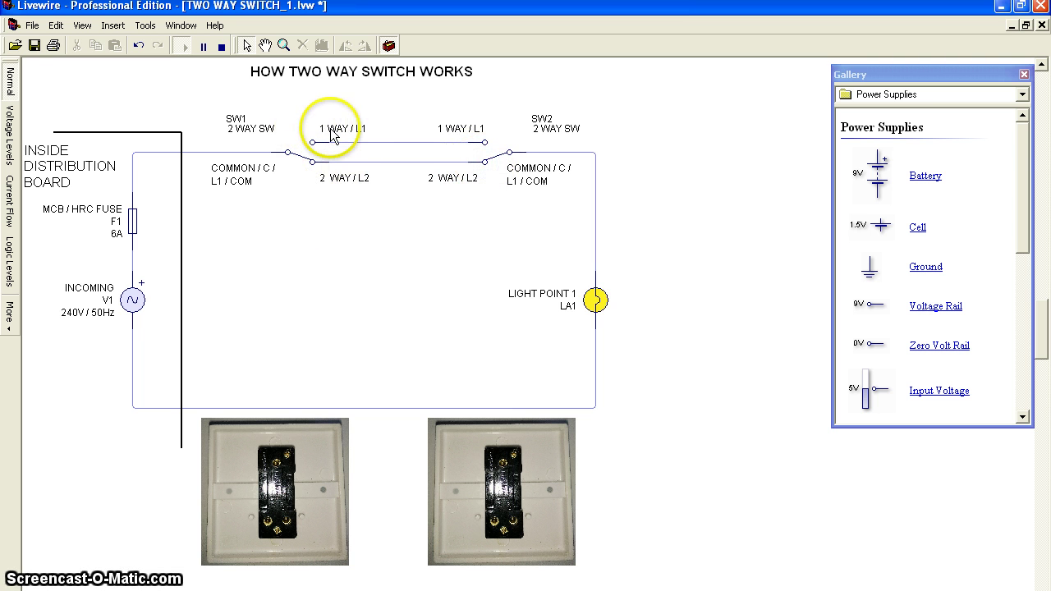